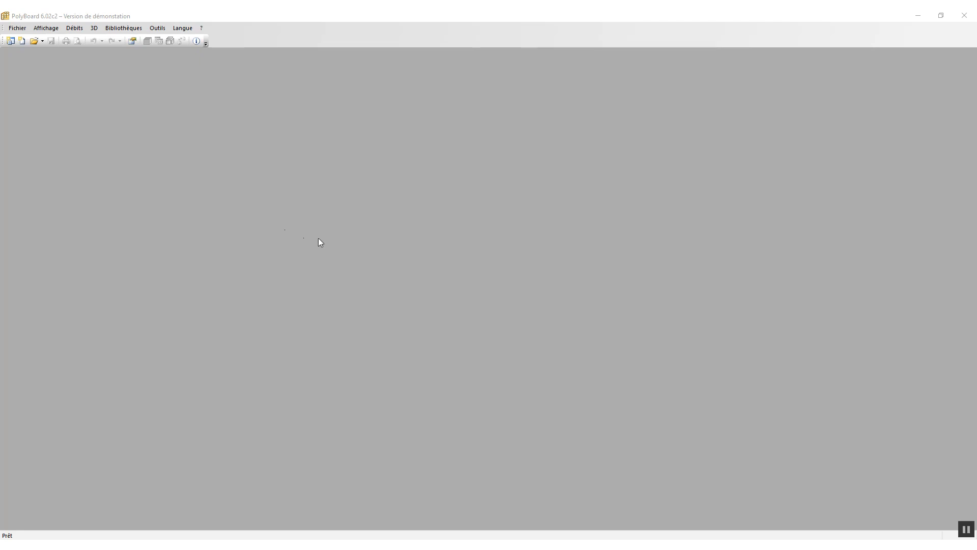
In the preferences, set the number of customizable shelf (Étagère) panel types to 5.
click(158, 28)
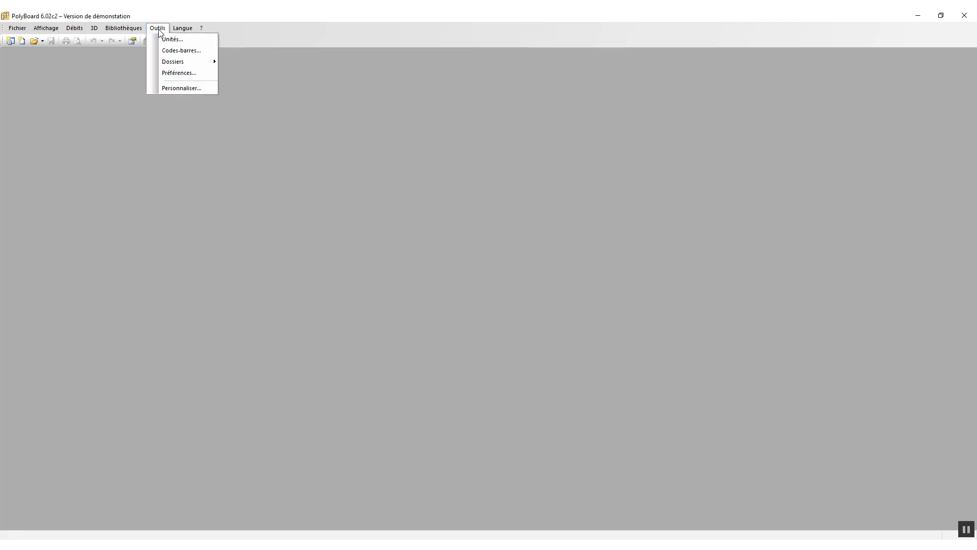
click(176, 73)
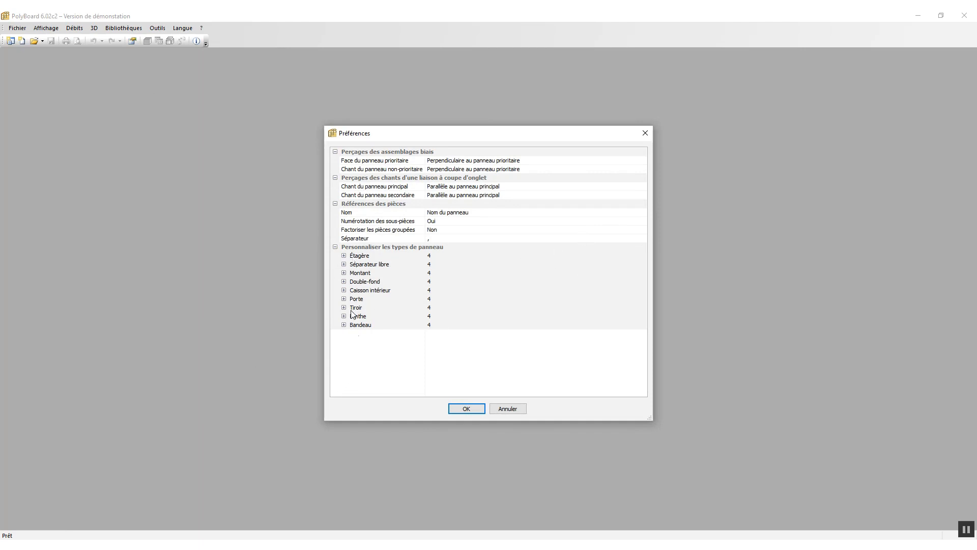
click(344, 256)
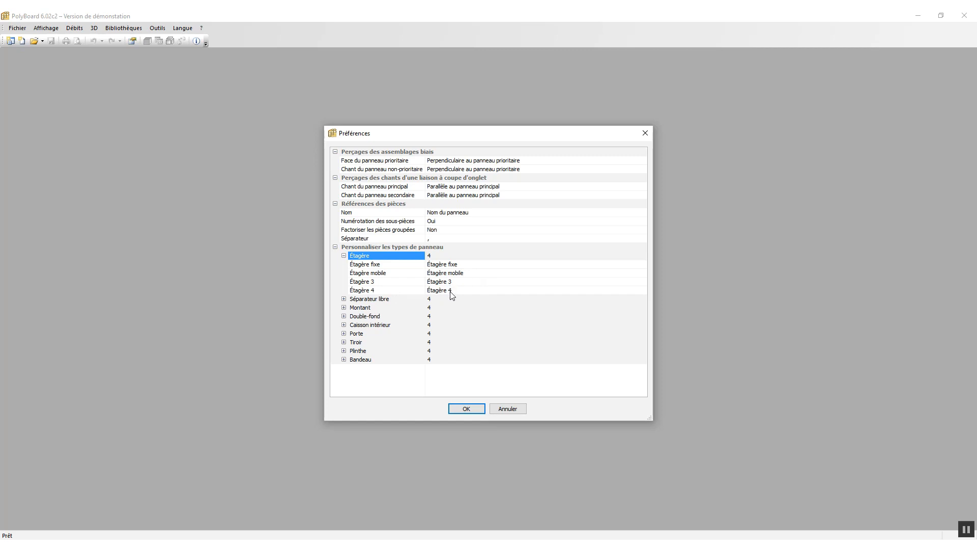
click(437, 255)
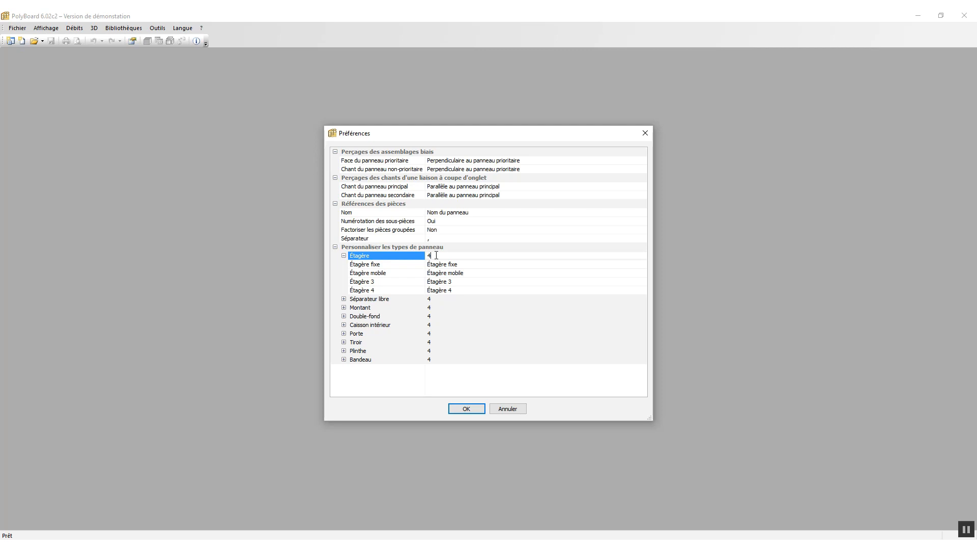
double_click(429, 256)
text(5)
click(464, 266)
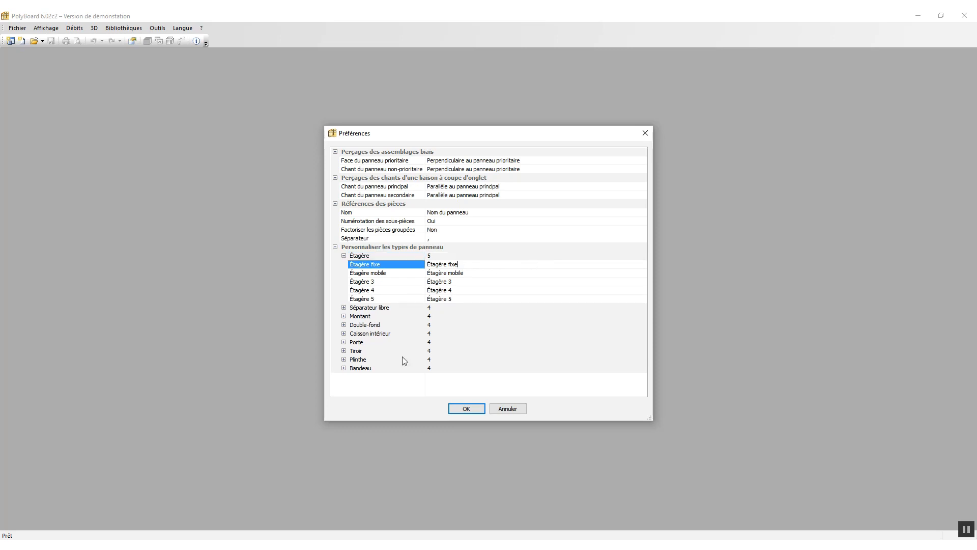
Rename the last three shelf types as Étagère 3/nul, Étagère 4/tringle and Étagère 5/sans usinages.
click(462, 283)
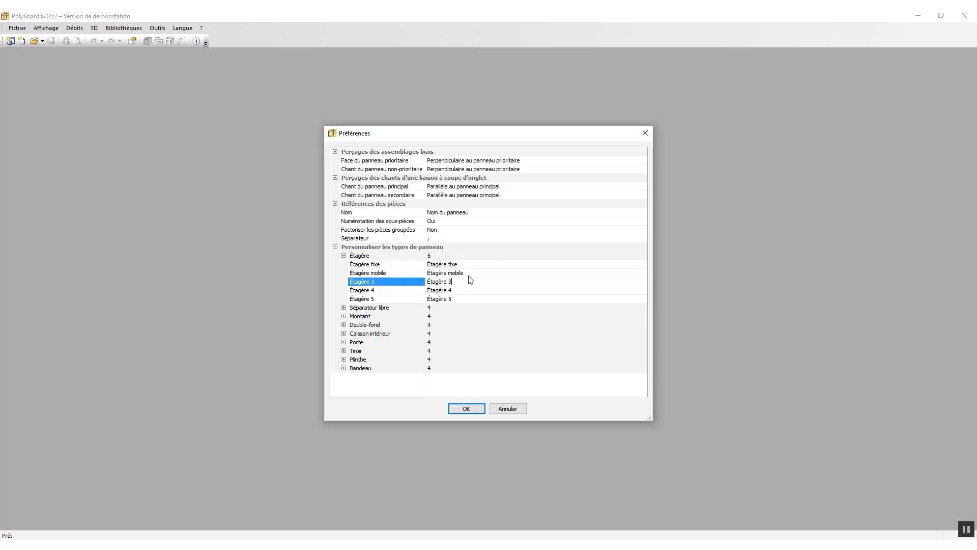
text(/nul)
key(Down)
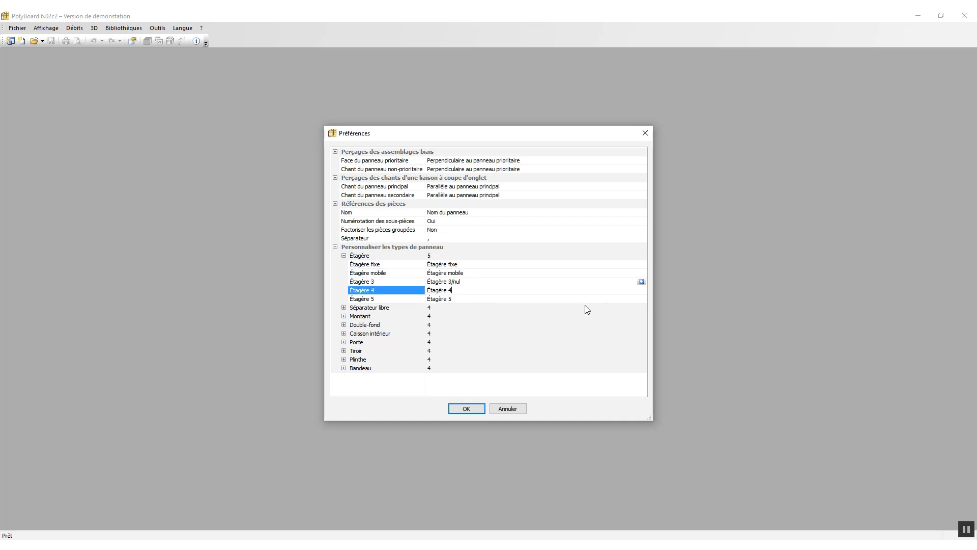
text(/tringle)
click(457, 300)
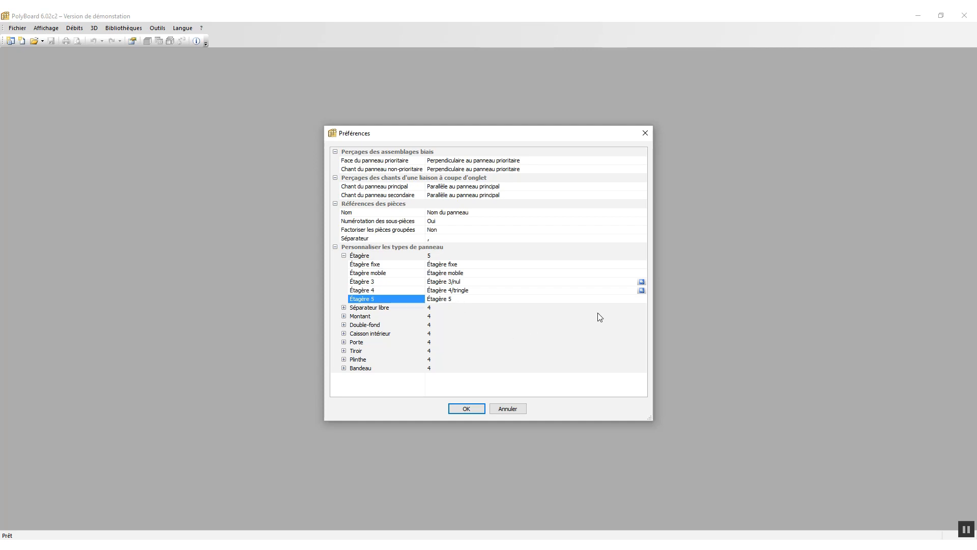
text(/sans usinages)
Rename the first three door types as Porte 1/basic, Porte 2/roll22 and Porte 3/eku.
click(344, 342)
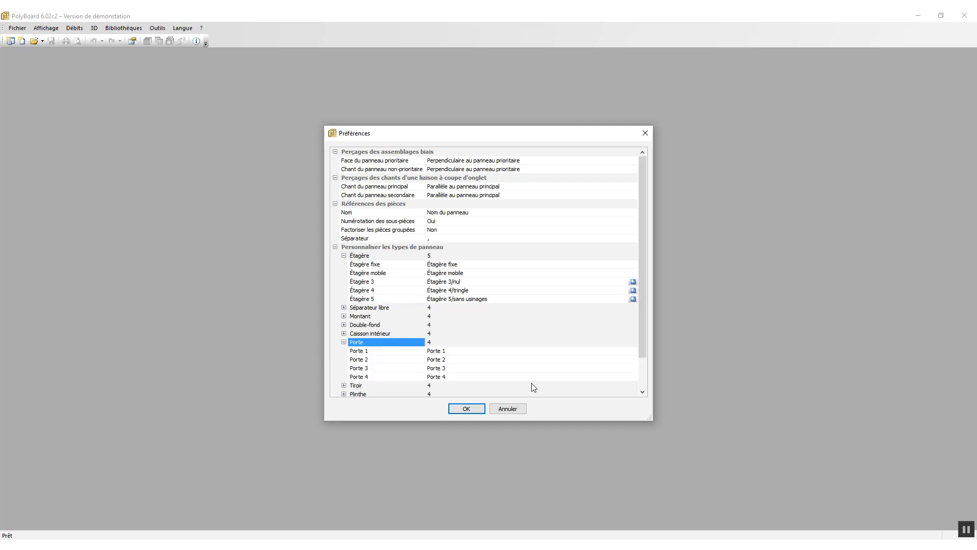
click(465, 350)
text(/)
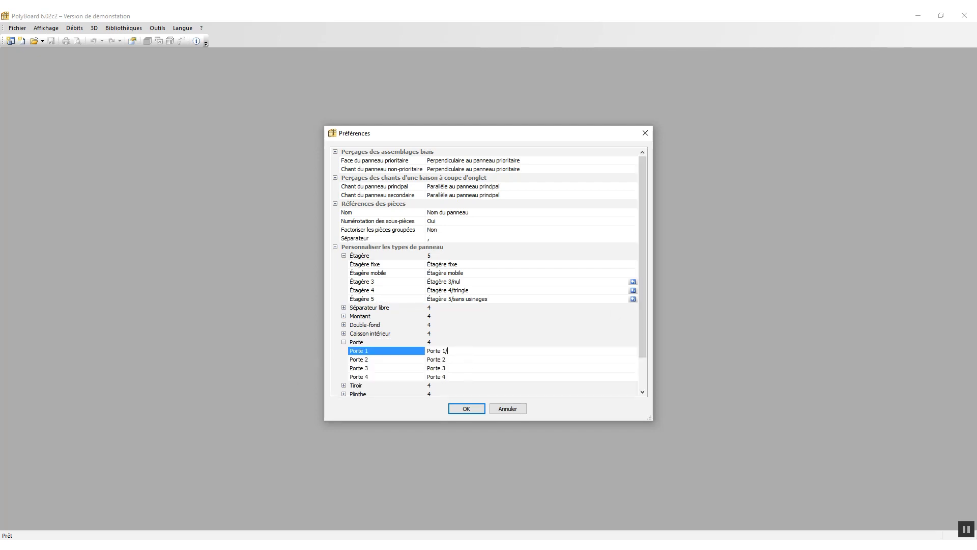
text(basic)
click(462, 357)
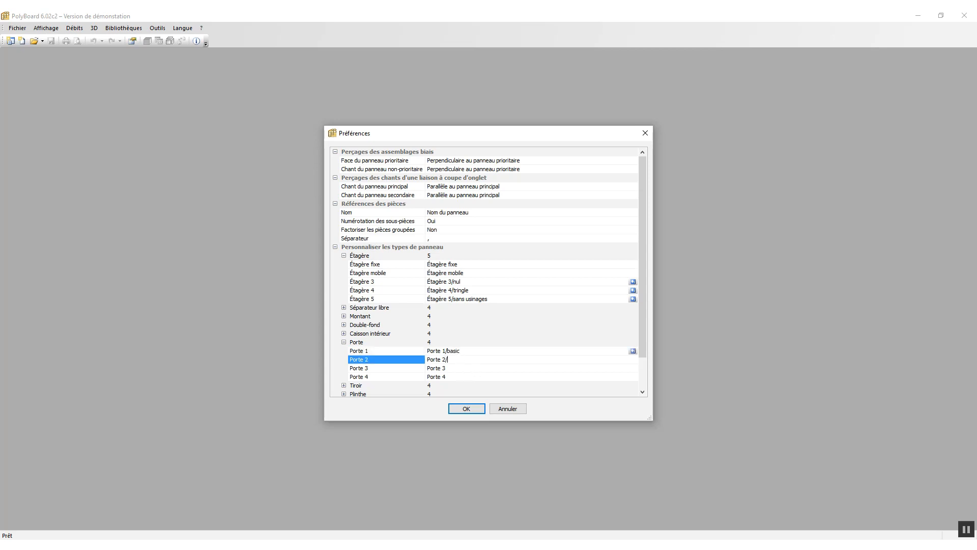
text(/roll22)
click(480, 366)
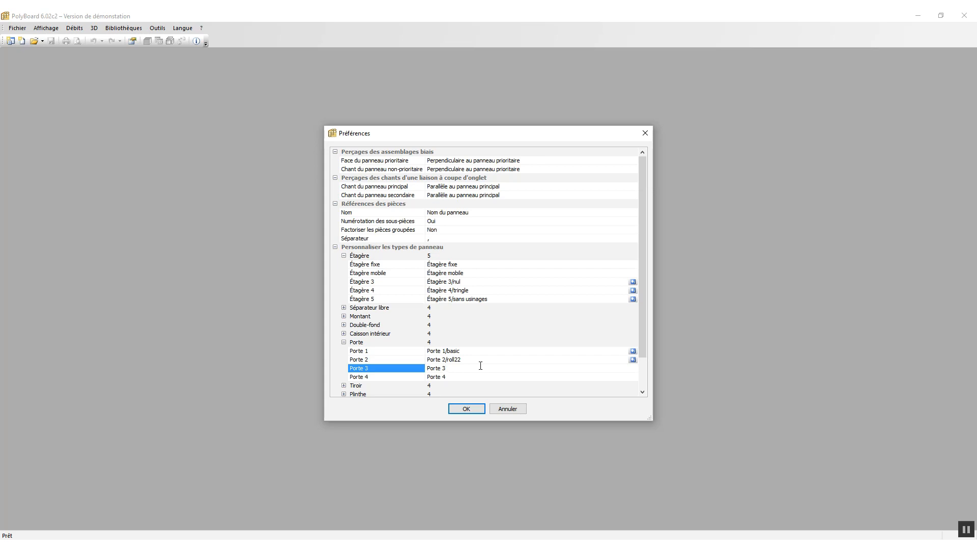
text(/eku)
Rename the first three drawer types as Tiroir 1/400, Tiroir 2/450 and Tiroir 3/500, and save the preferences.
drag(642, 338, 643, 363)
click(344, 351)
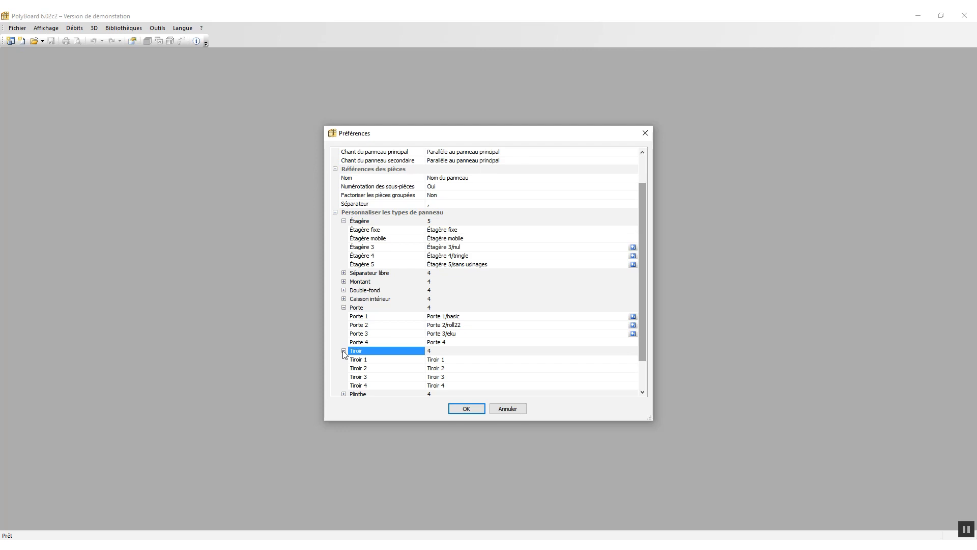
click(454, 360)
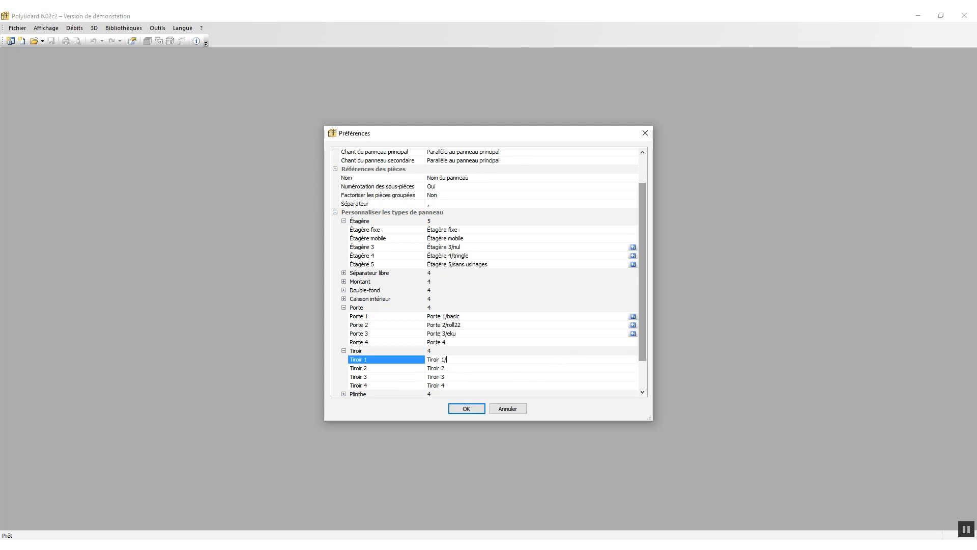
text(/400)
click(452, 370)
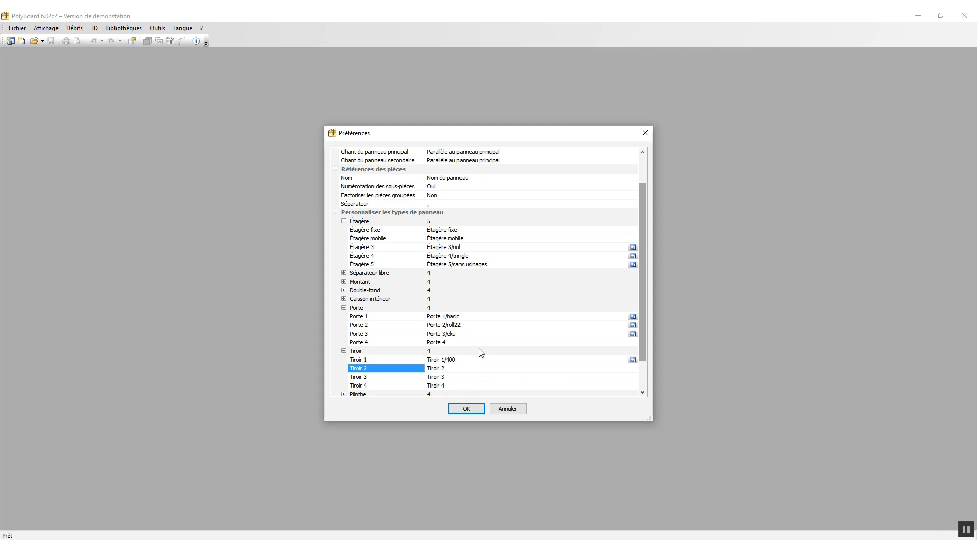
text(/450)
click(452, 376)
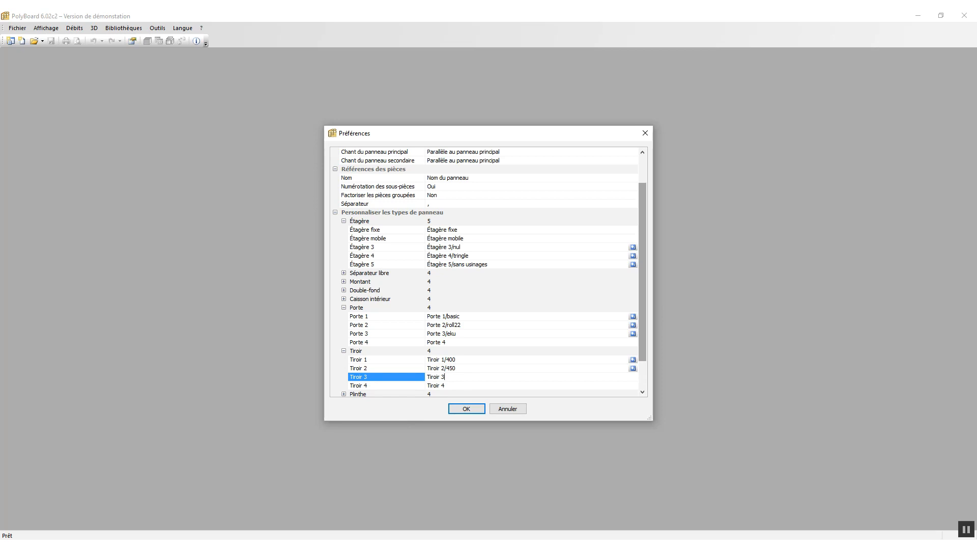
text(/500)
click(472, 409)
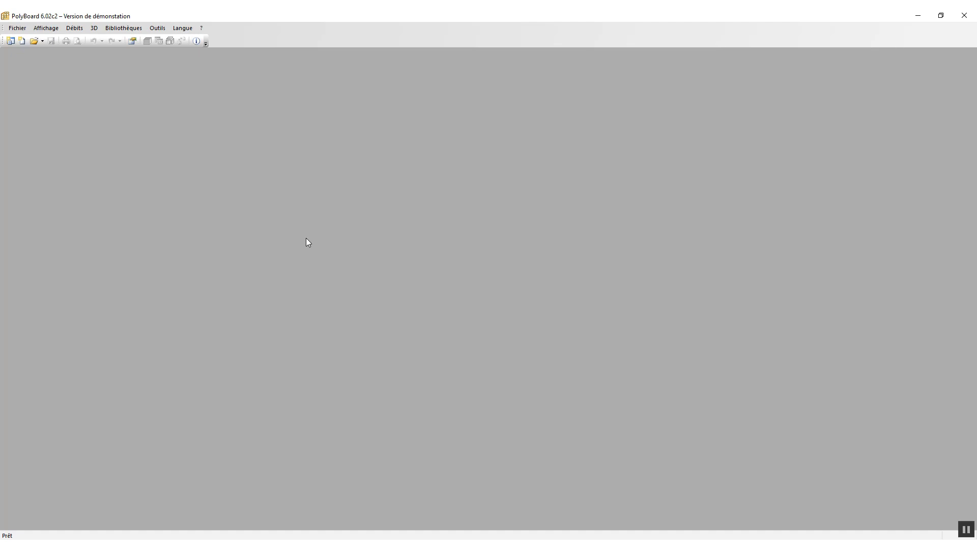
Create a new default cabinet and add one Étagère 3/nul shelf to its interior, positioned proportionally at 50 %.
click(22, 41)
click(574, 362)
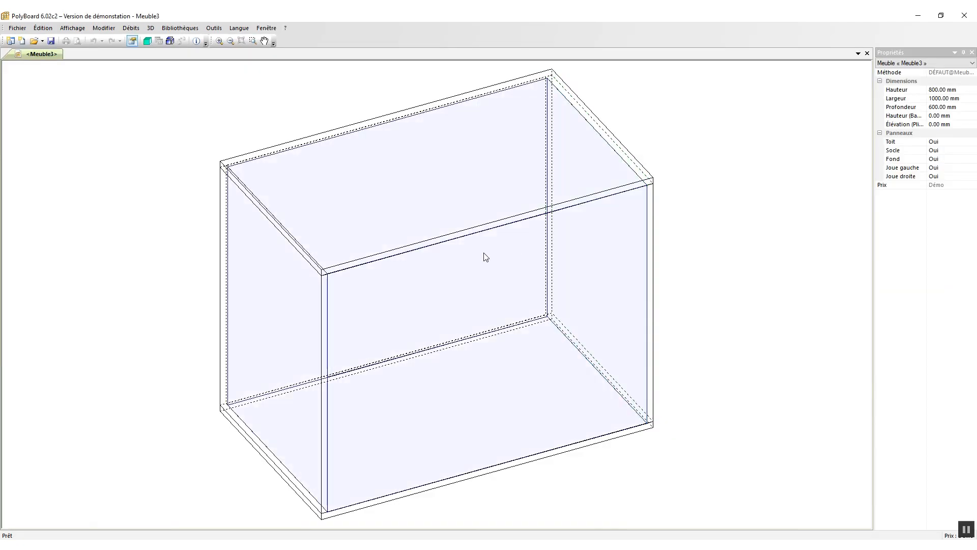
right_click(486, 257)
click(491, 260)
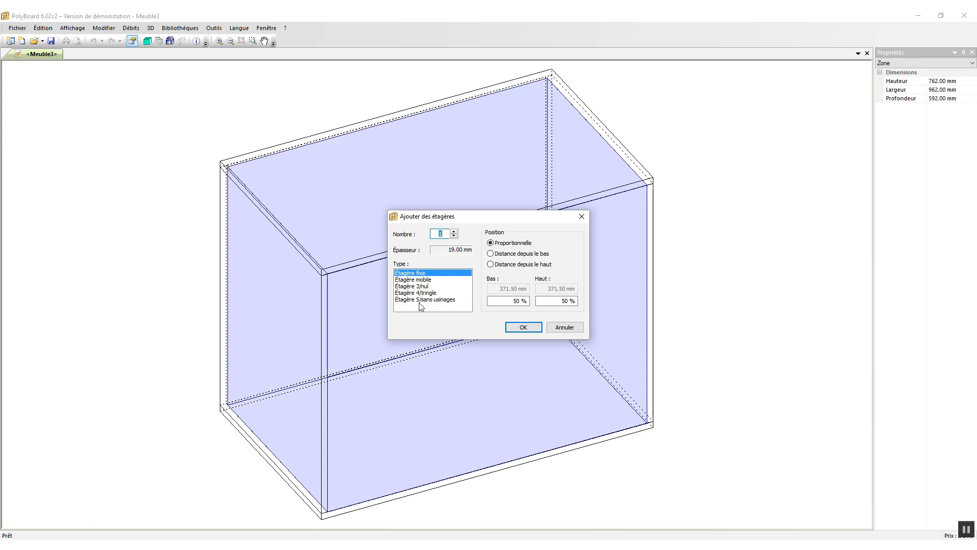
click(426, 287)
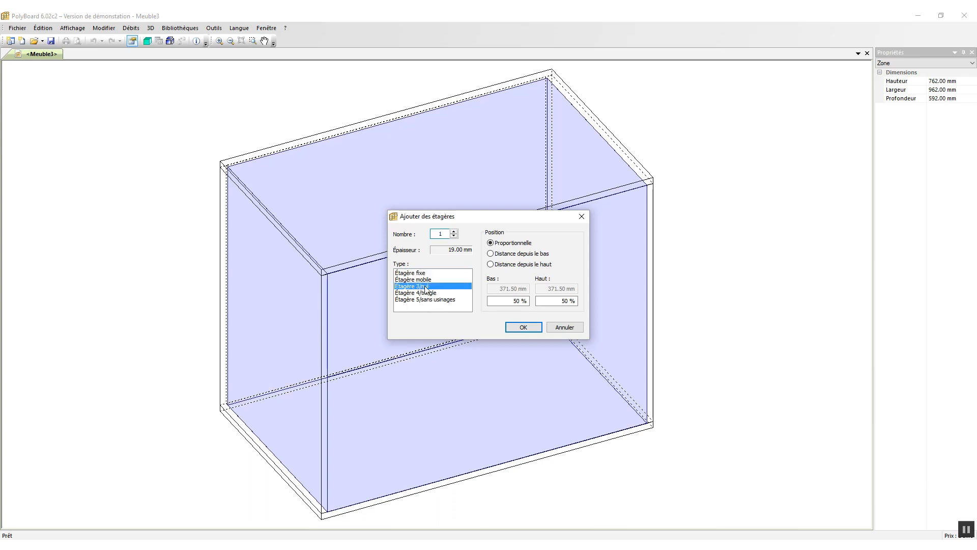
click(536, 329)
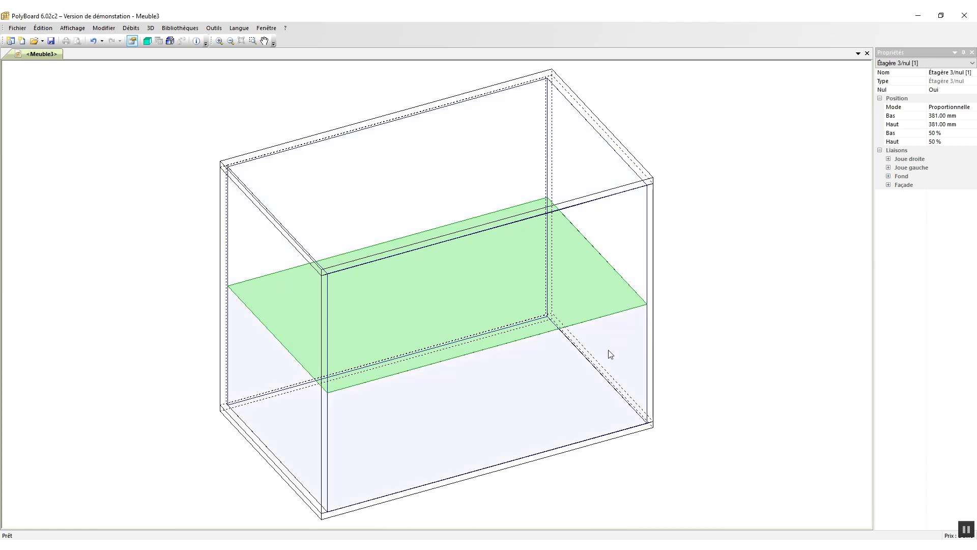
Add one Tiroir 1/400 drawer in Applique global mode to the zone above the shelf.
click(627, 233)
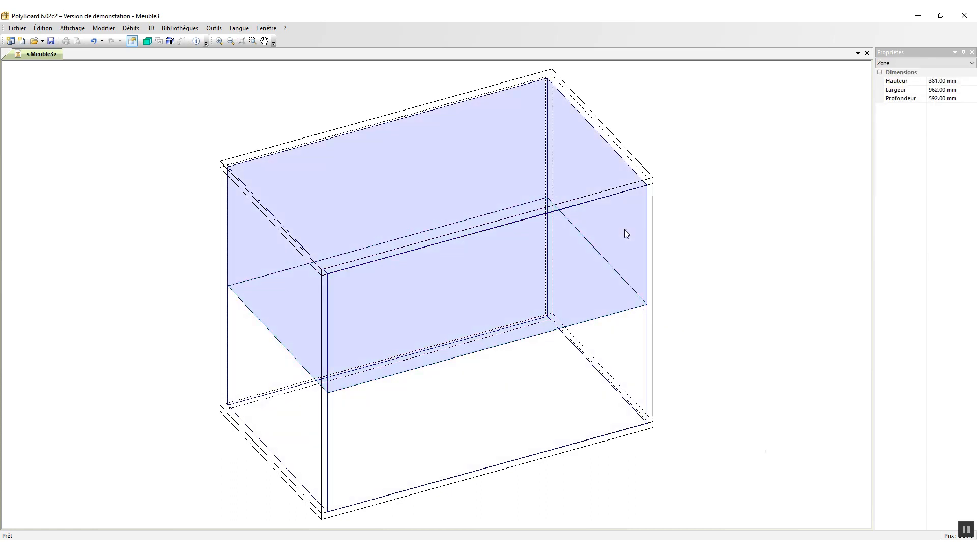
right_click(626, 230)
click(674, 304)
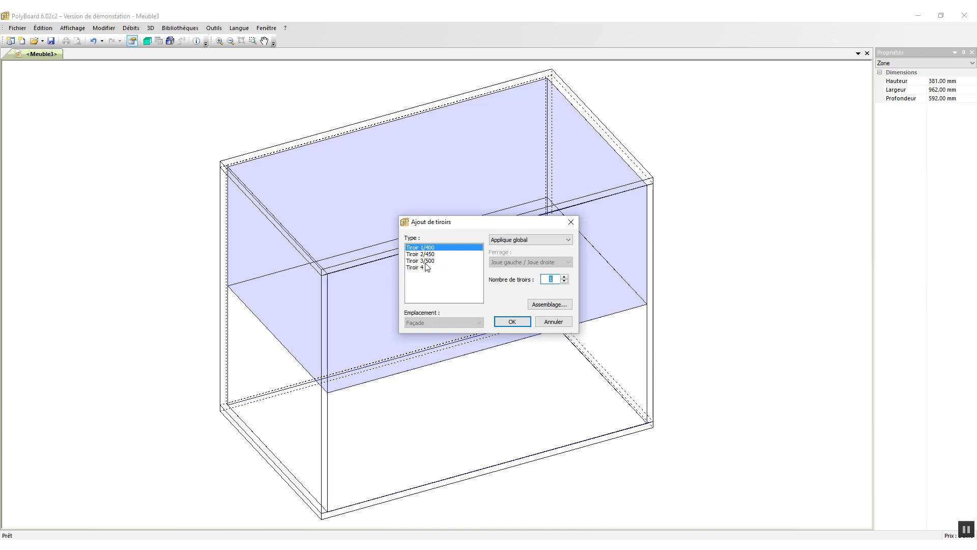
click(520, 322)
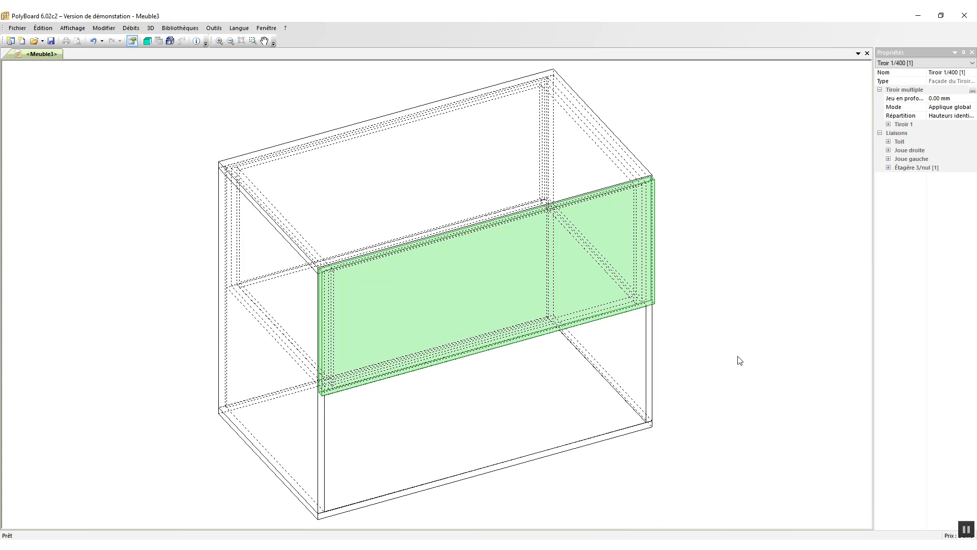